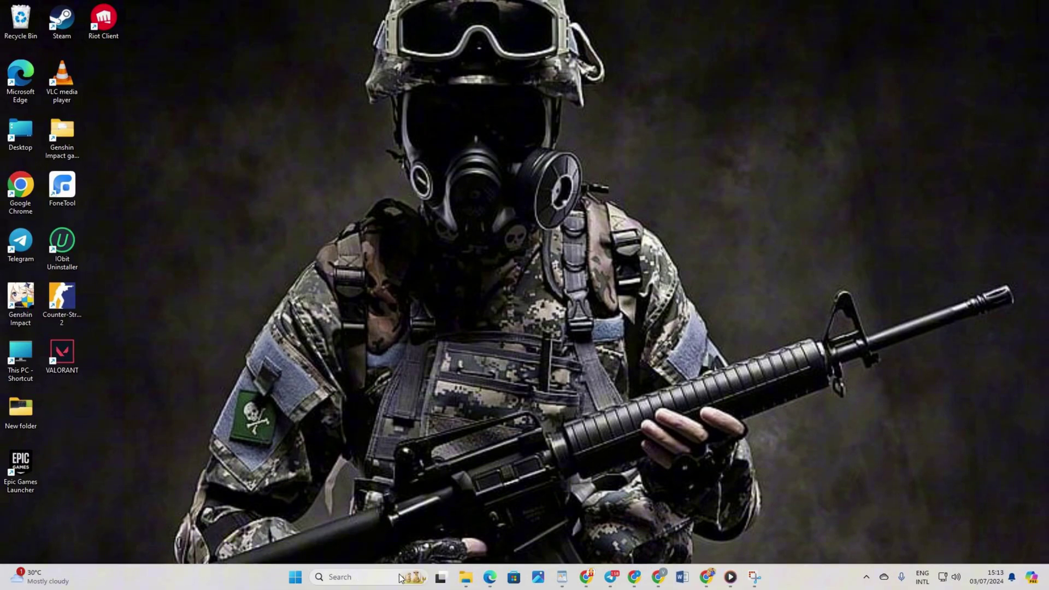
# Launch Command Prompt as administrator from a search for cmd.
pyautogui.click(401, 578)
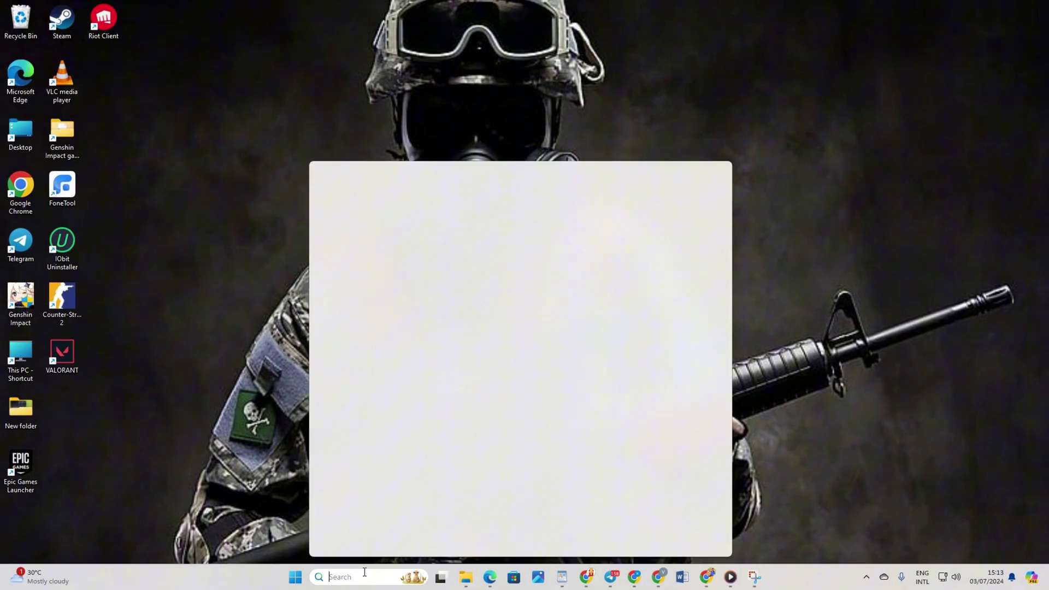
pyautogui.write('cmd')
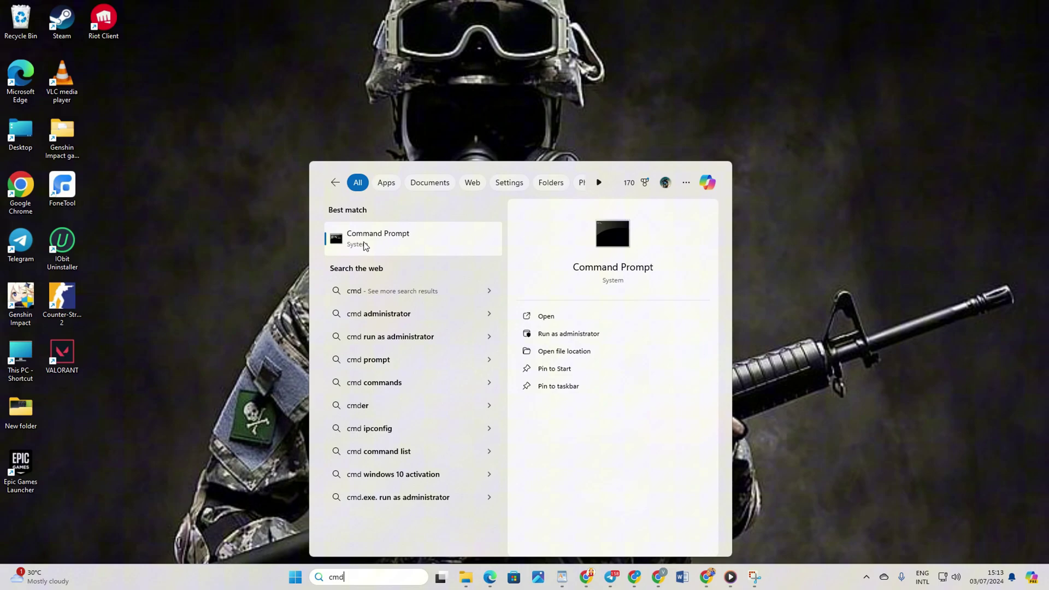
pyautogui.rightClick(366, 243)
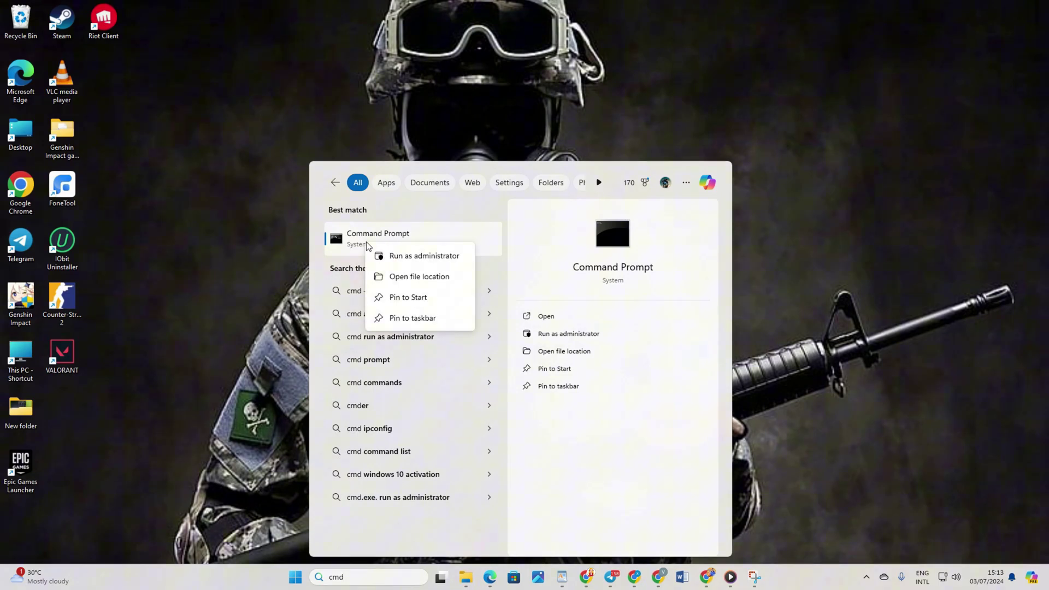
pyautogui.click(424, 255)
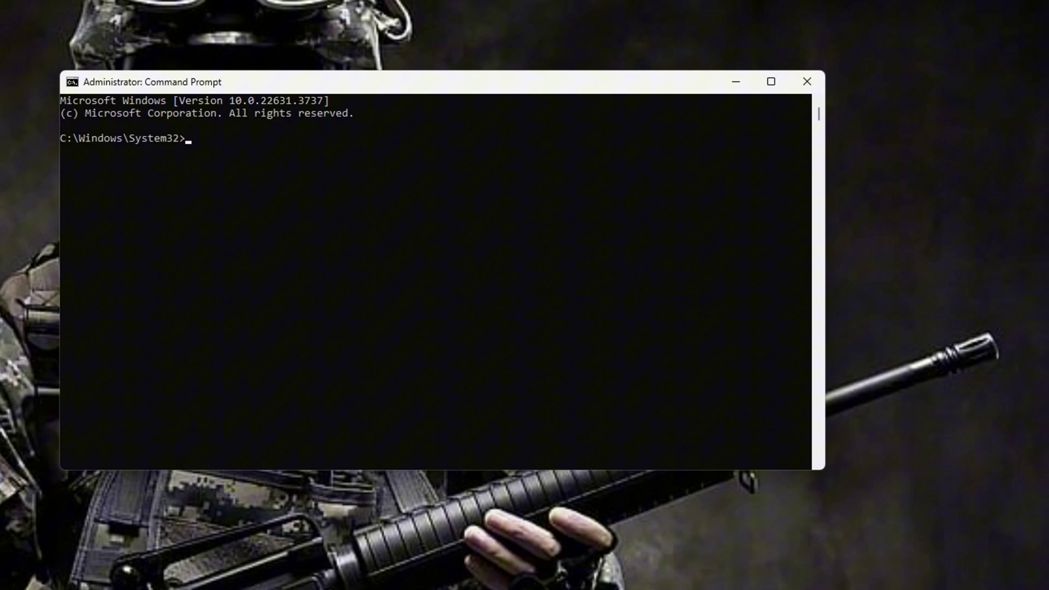
# Run netsh winsock reset, ipconfig /flushdns and ipconfig /release.
pyautogui.rightClick(189, 141)
pyautogui.press('Return')
pyautogui.scroll(-1, 493, 277)
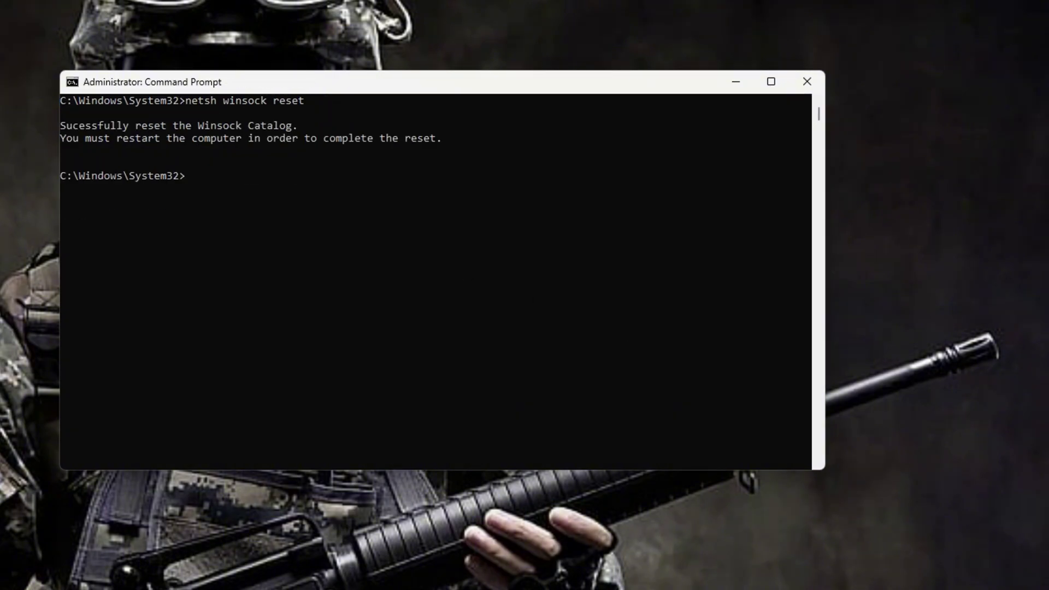
pyautogui.rightClick(190, 175)
pyautogui.press('Return')
pyautogui.scroll(-1, 560, 271)
pyautogui.rightClick(192, 252)
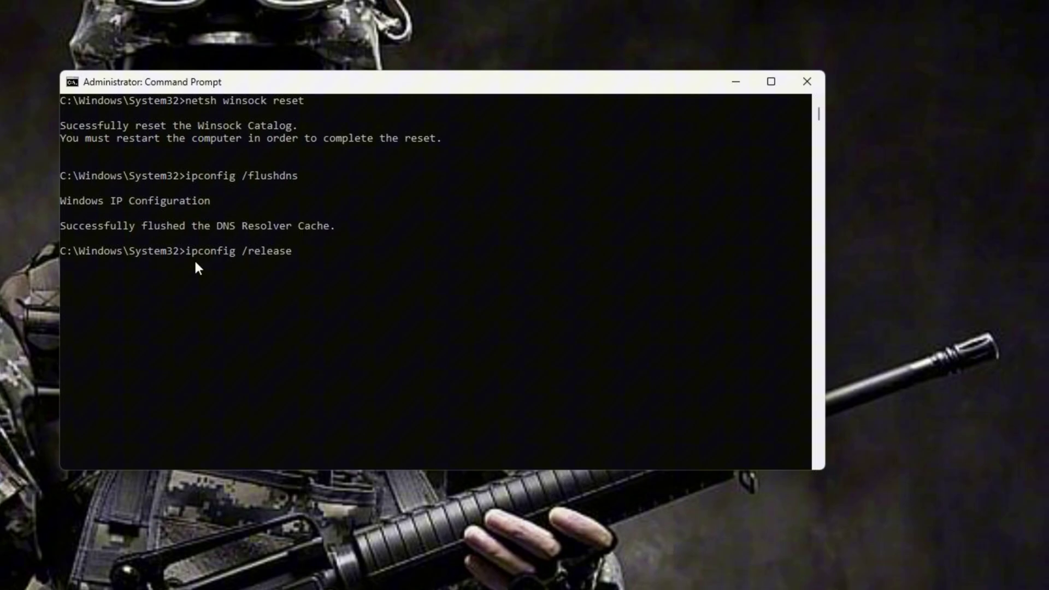
pyautogui.press('Return')
# Run ipconfig /renew and then netsh int ip reset.
pyautogui.scroll(-4, 213, 254)
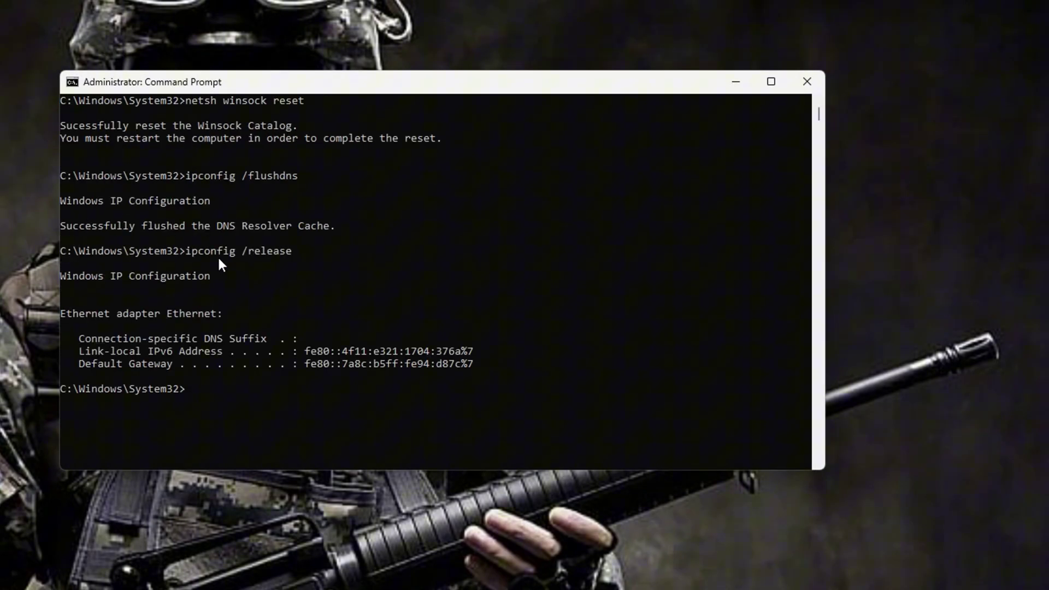
pyautogui.scroll(-1, 182, 201)
pyautogui.rightClick(183, 202)
pyautogui.click(281, 200)
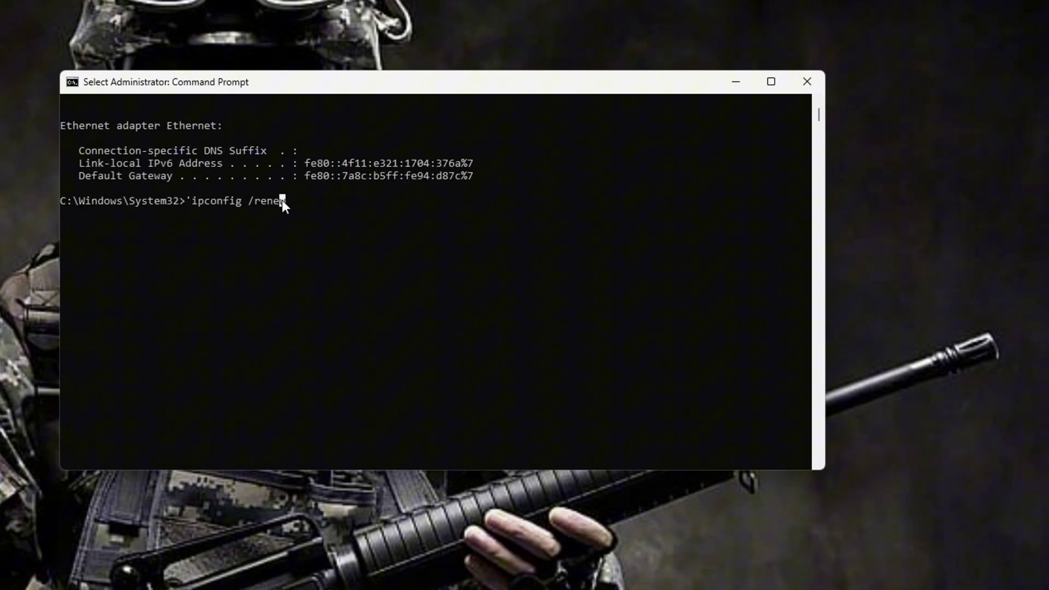
pyautogui.press('Return')
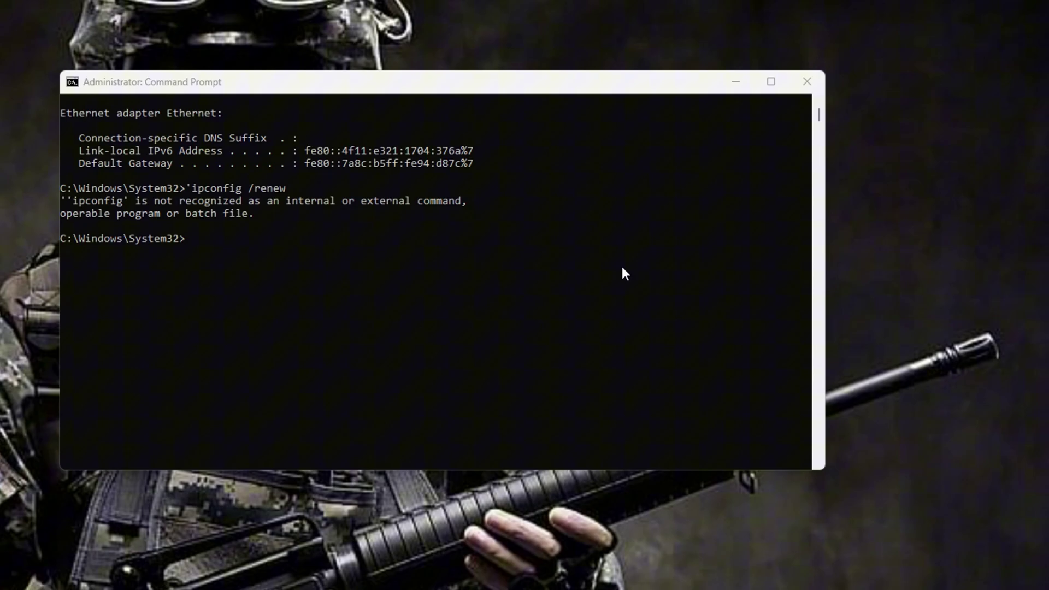
pyautogui.scroll(-1, 151, 216)
pyautogui.rightClick(187, 202)
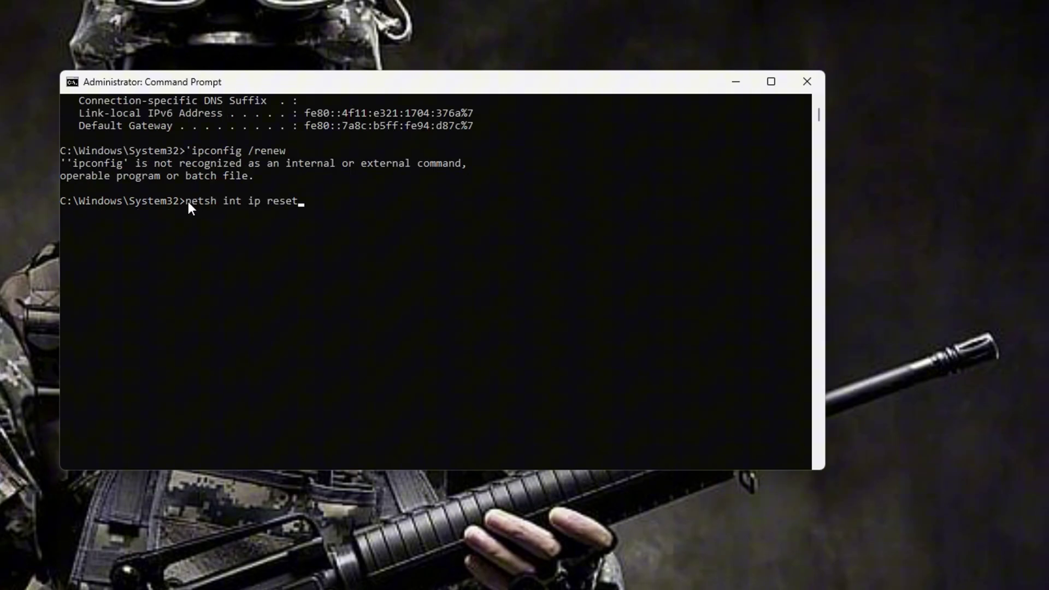
pyautogui.moveTo(379, 200); pyautogui.dragTo(161, 188)
pyautogui.click(237, 228)
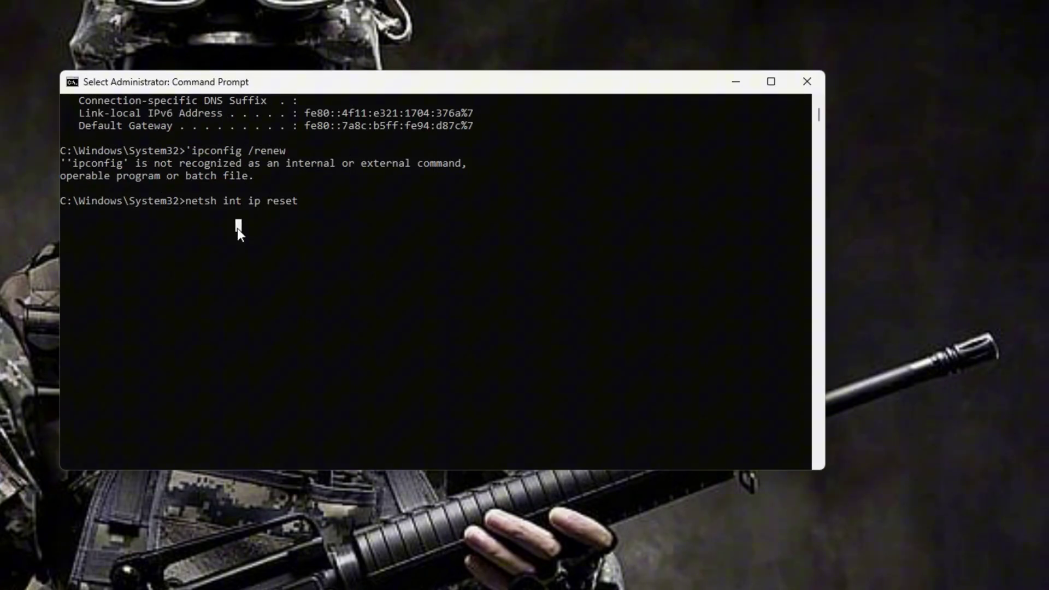
pyautogui.press('Return')
pyautogui.scroll(-4, 497, 283)
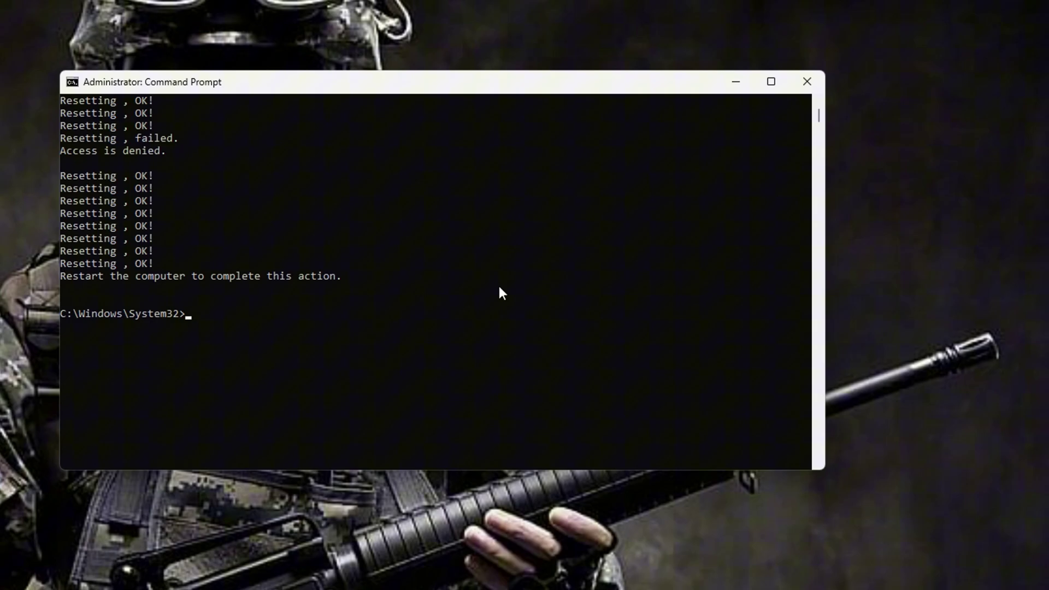
# Close the administrator console and restart the PC from Start's power options.
pyautogui.click(807, 81)
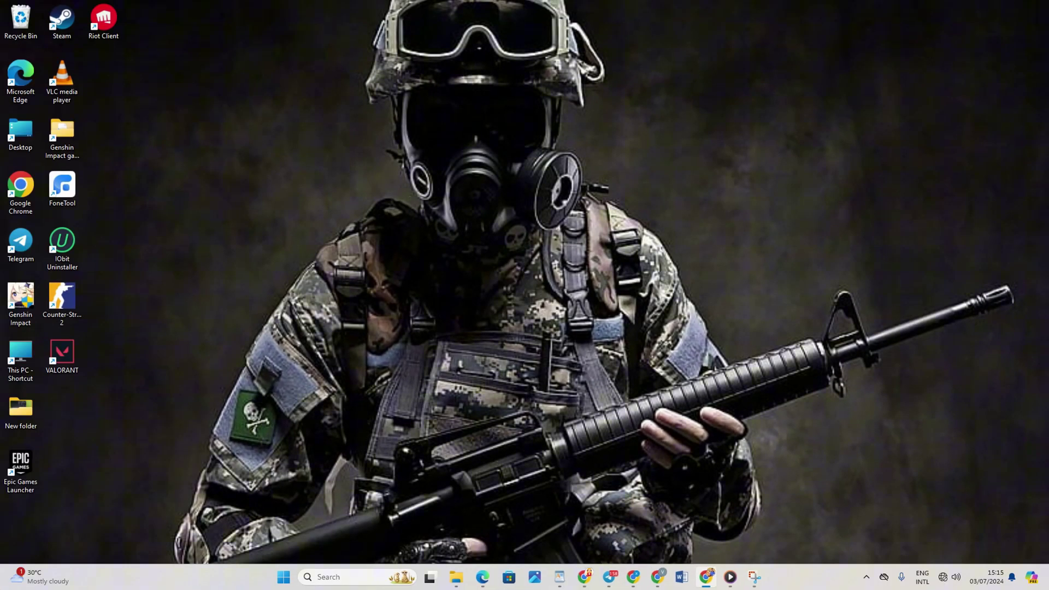
pyautogui.click(295, 577)
pyautogui.click(659, 539)
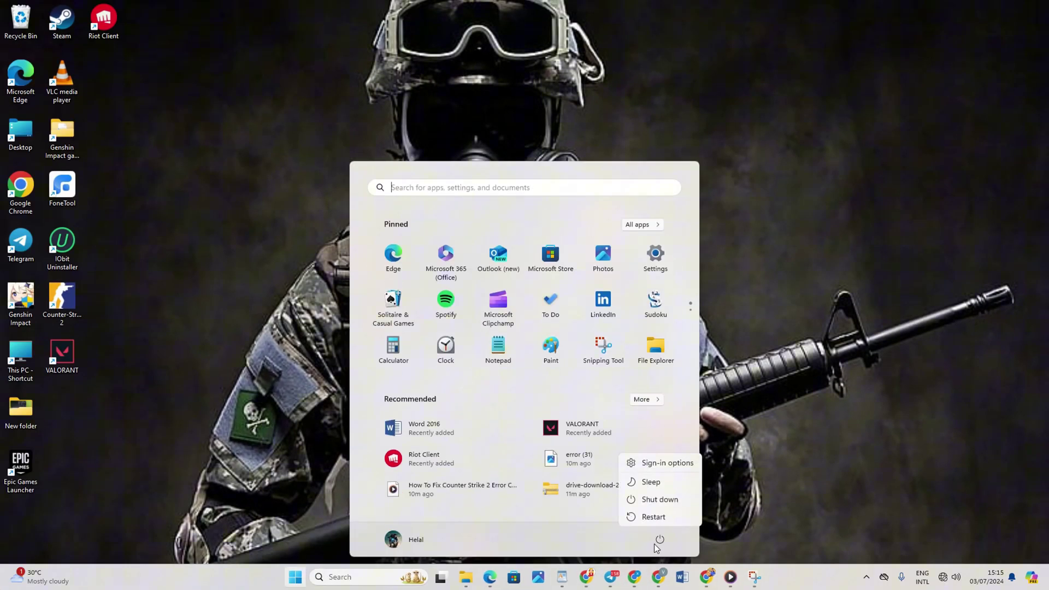
pyautogui.click(752, 501)
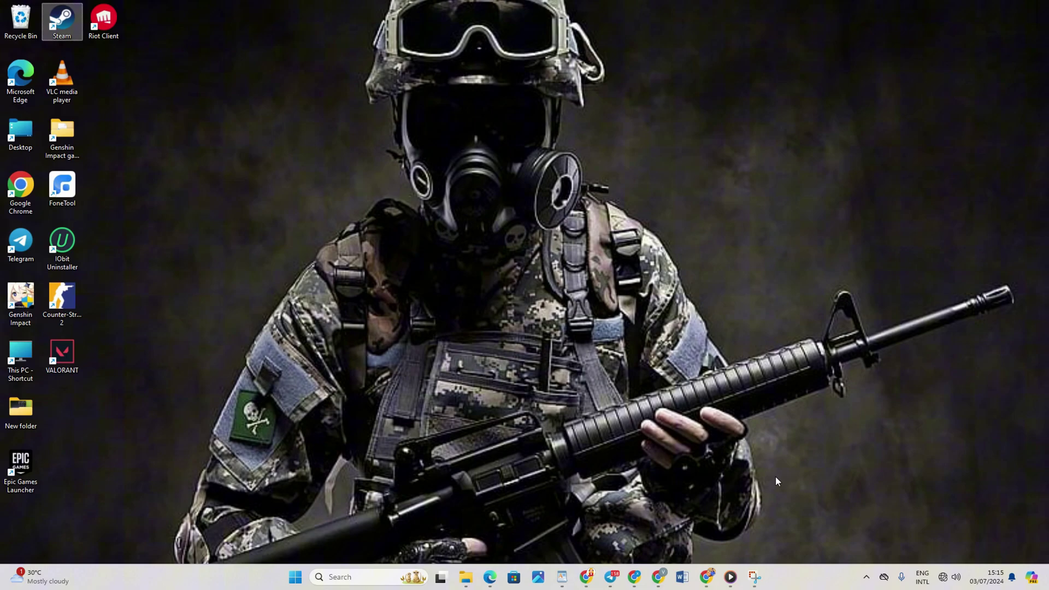
# Bring up Steam's options from the hidden system tray icons.
pyautogui.click(867, 578)
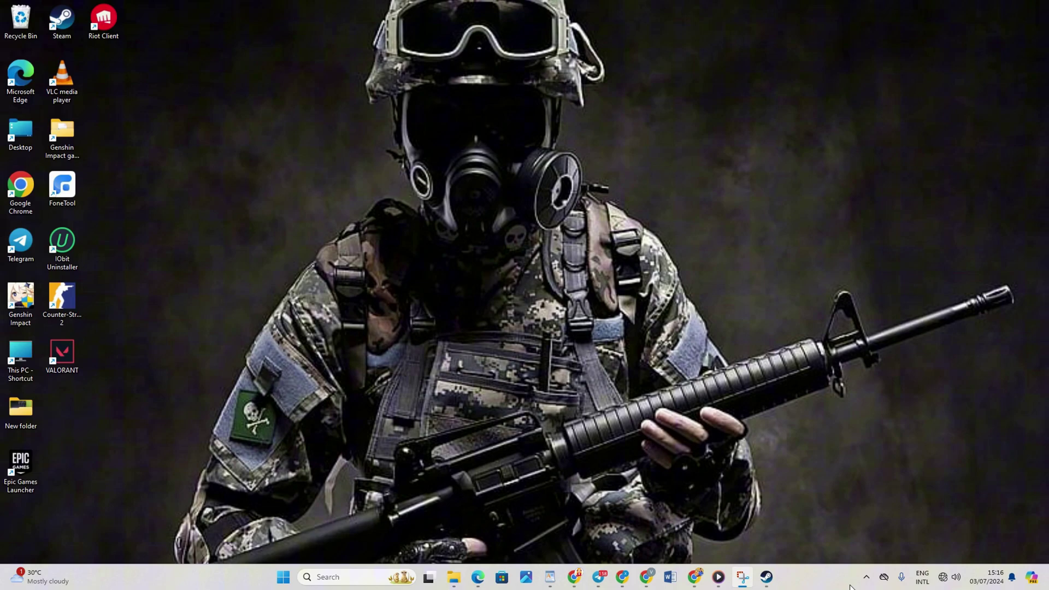
pyautogui.click(866, 577)
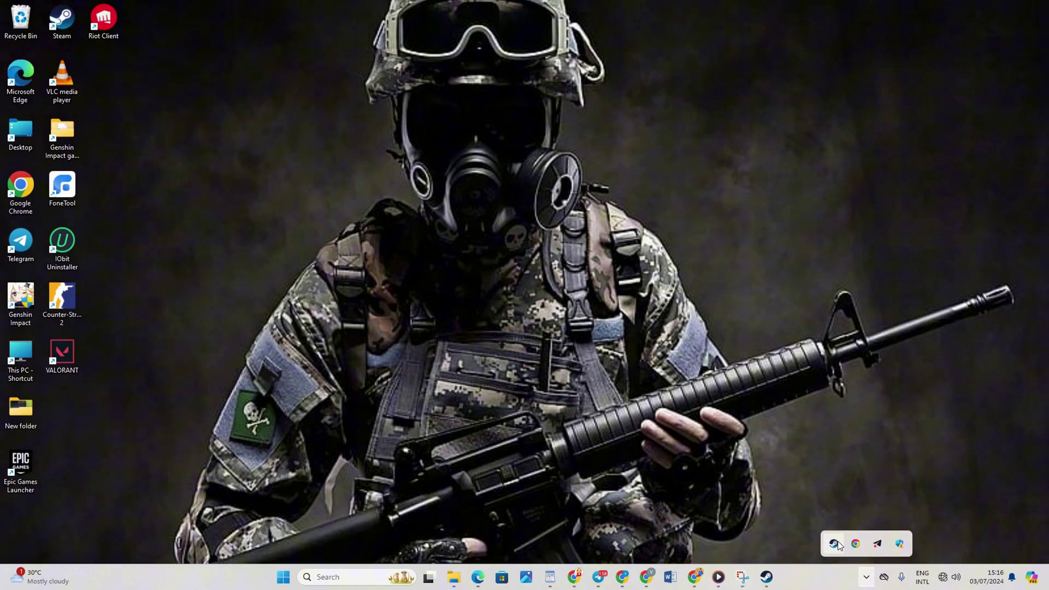
pyautogui.rightClick(834, 544)
pyautogui.click(968, 502)
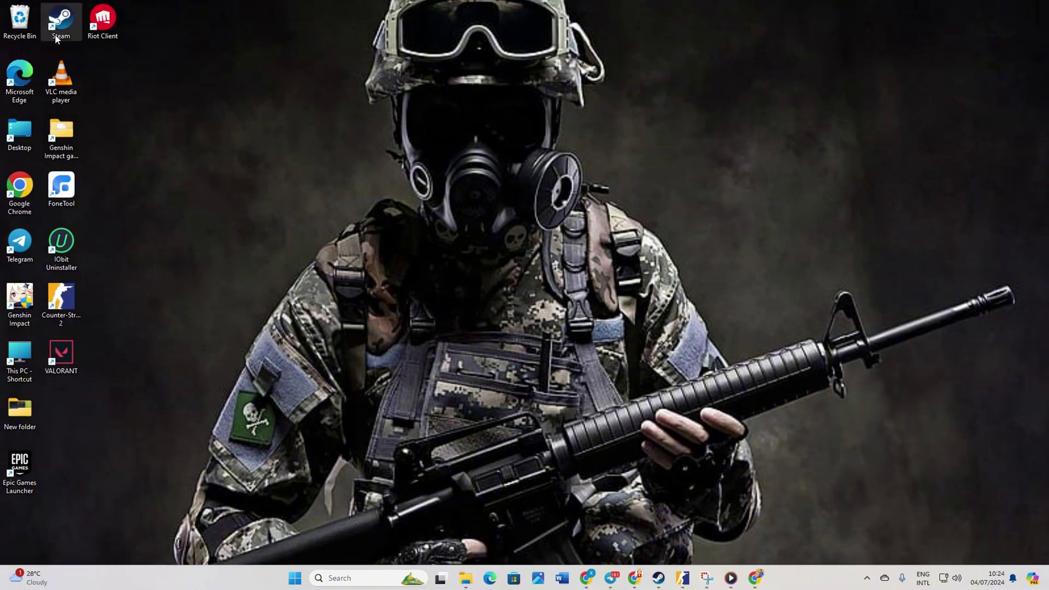
# Run Steam as administrator from its desktop shortcut, then minimise the library window.
pyautogui.rightClick(67, 30)
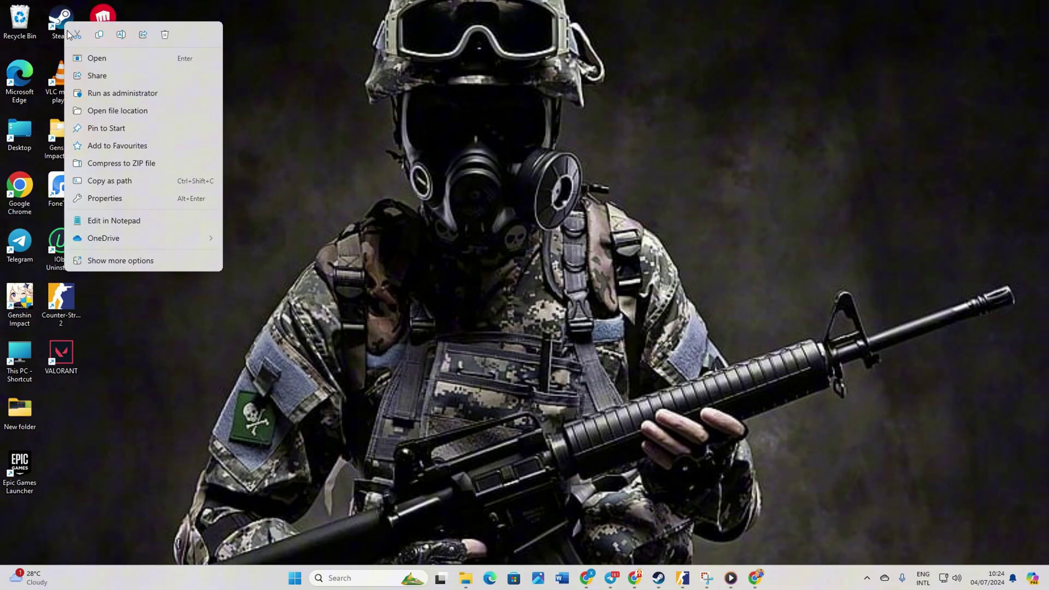
pyautogui.click(246, 271)
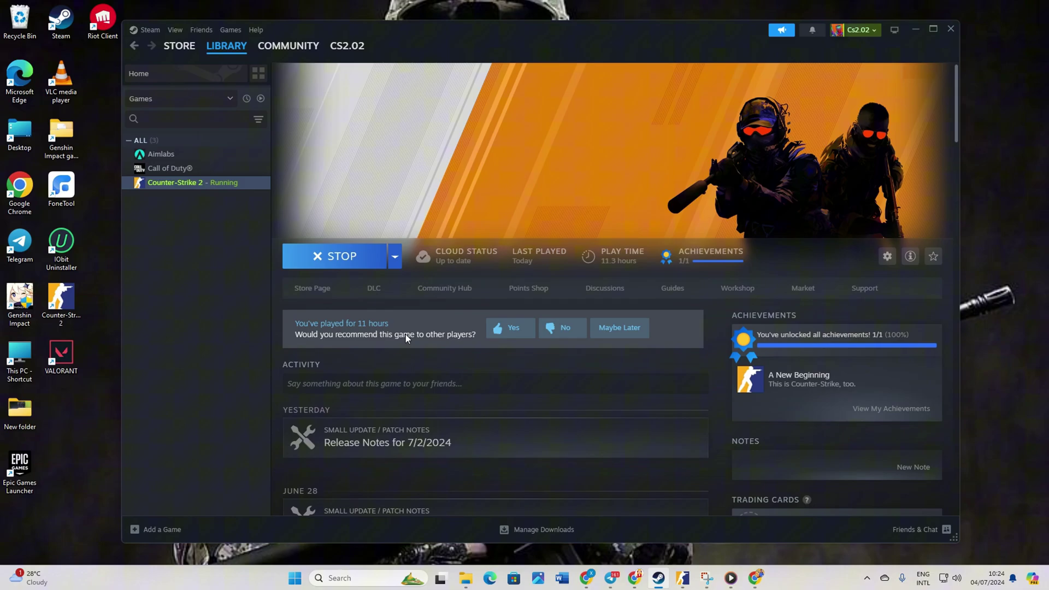
pyautogui.click(915, 29)
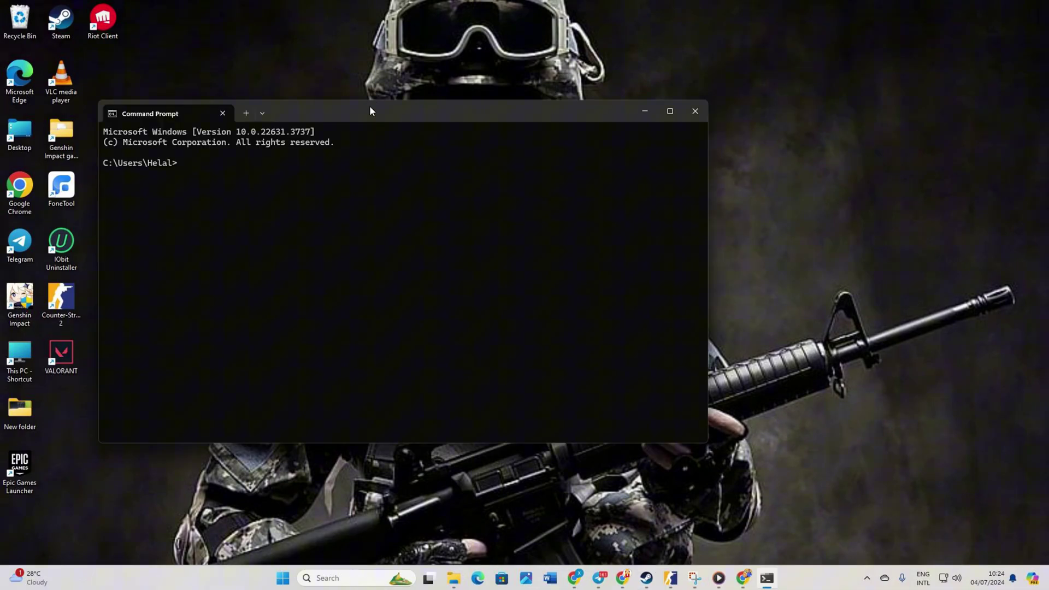
# Ping 1.1.1.1 and 8.8.8.8 to confirm both reply with 0% loss.
pyautogui.moveTo(370, 105); pyautogui.dragTo(638, 61)
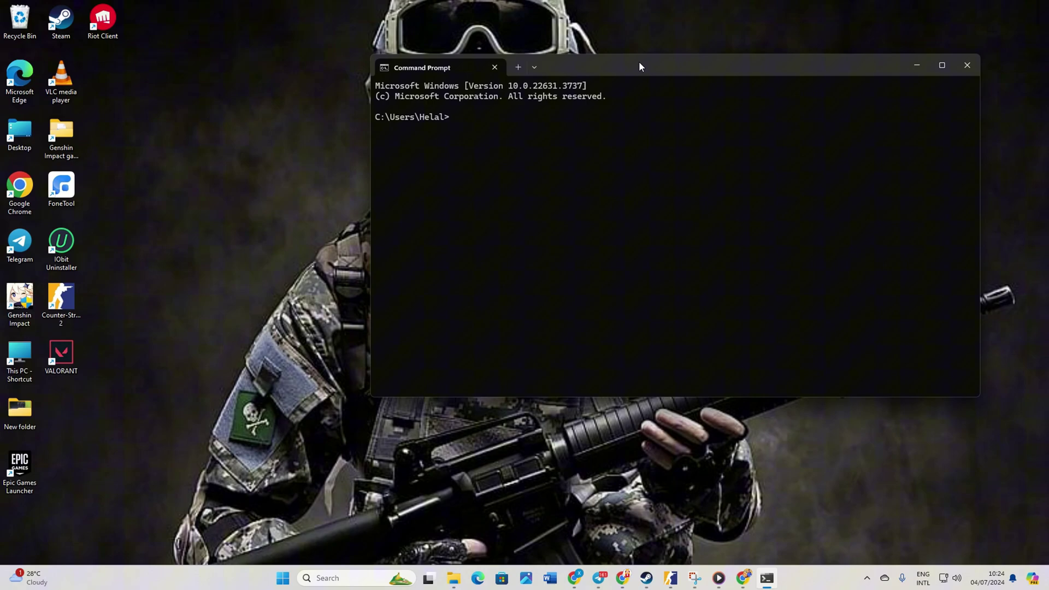
pyautogui.write('ping 1.1.1.1')
pyautogui.press('Return')
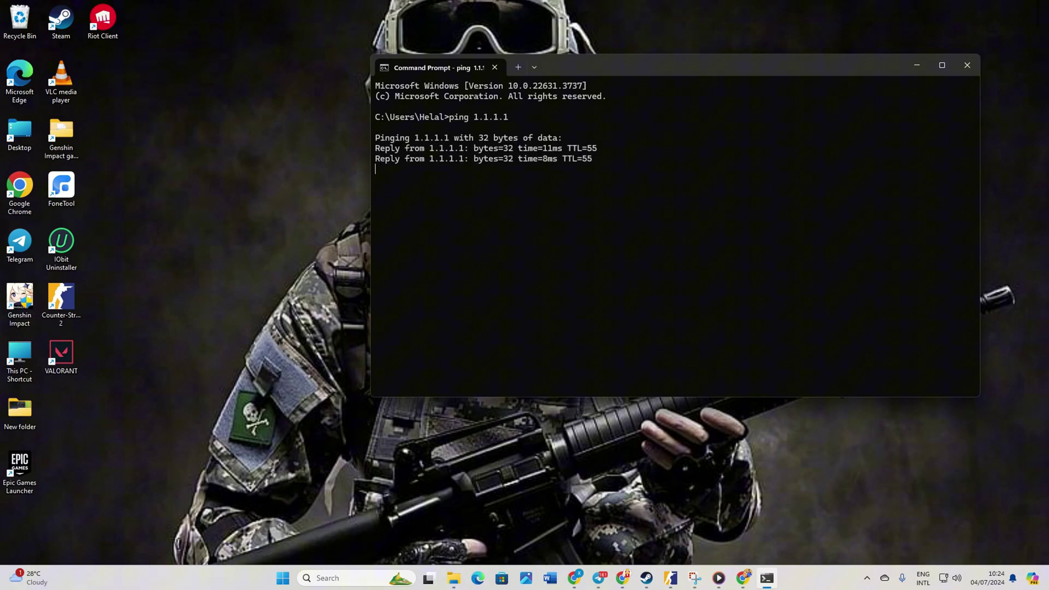
pyautogui.write('ping 8.8.8.')
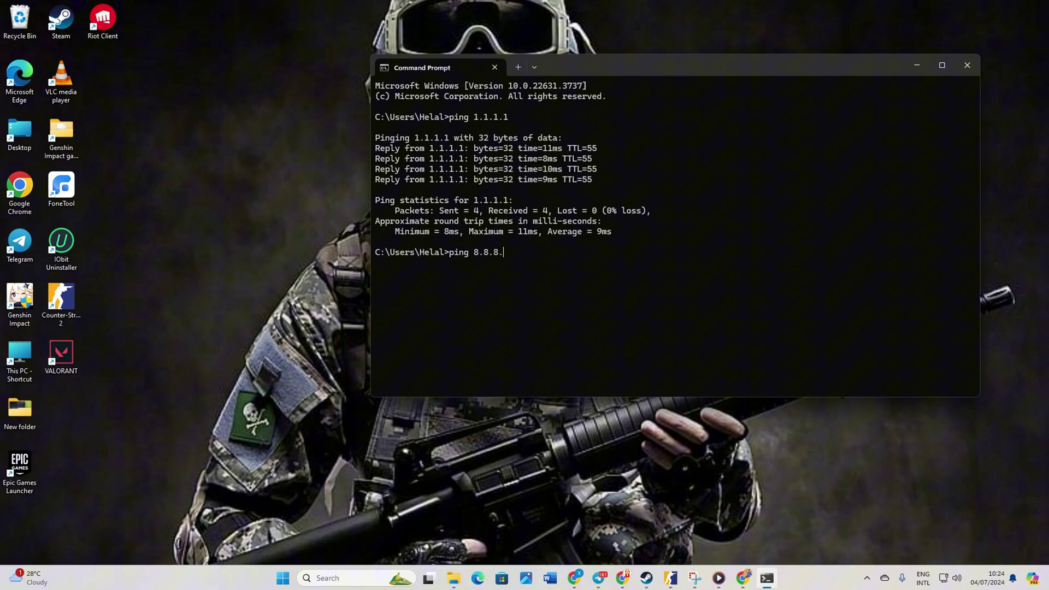
pyautogui.write('8')
pyautogui.press('Return')
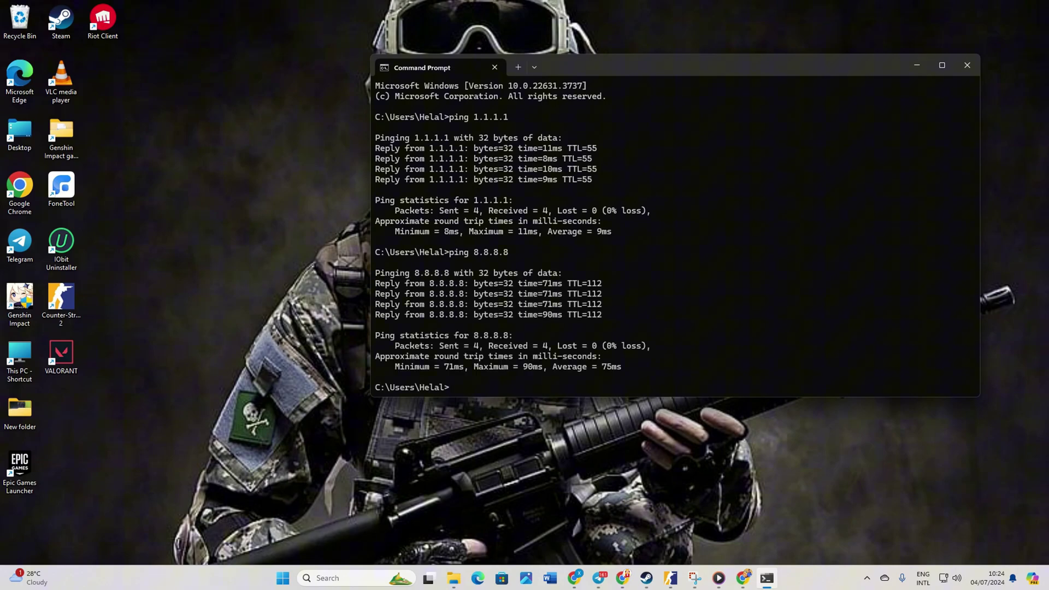
# Close Command Prompt and edit the Ethernet connection's DNS server assignment in Settings.
pyautogui.hotkey('alt', 'F4')
pyautogui.press('super')
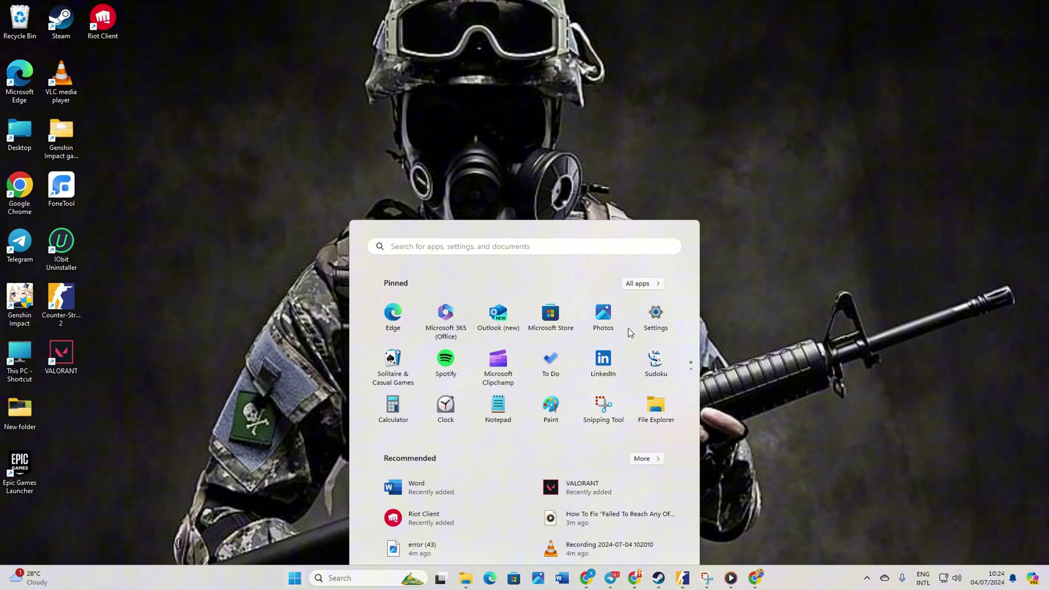
pyautogui.click(636, 325)
pyautogui.click(65, 182)
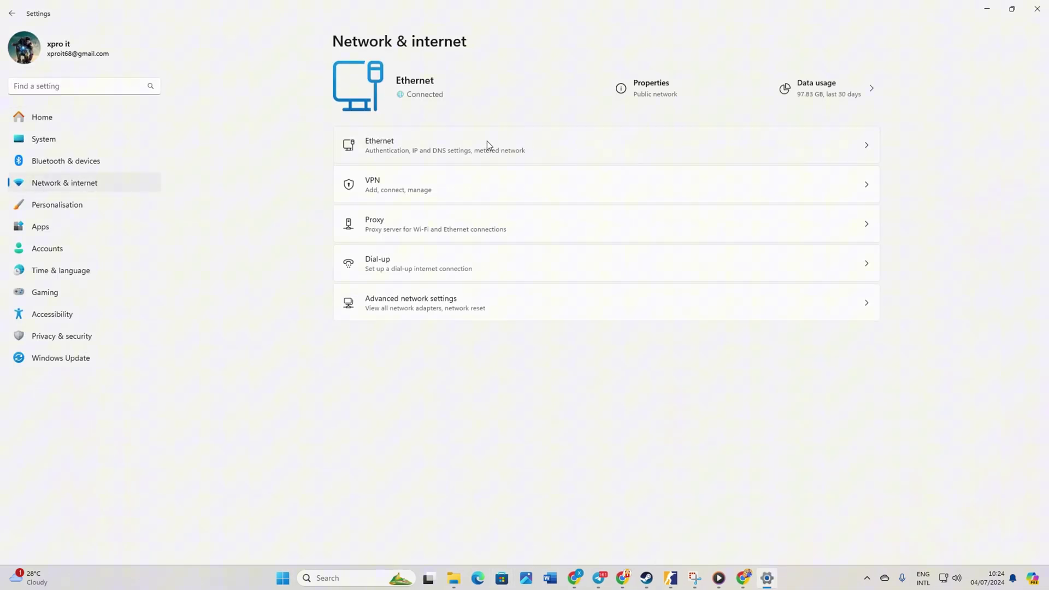
pyautogui.click(486, 141)
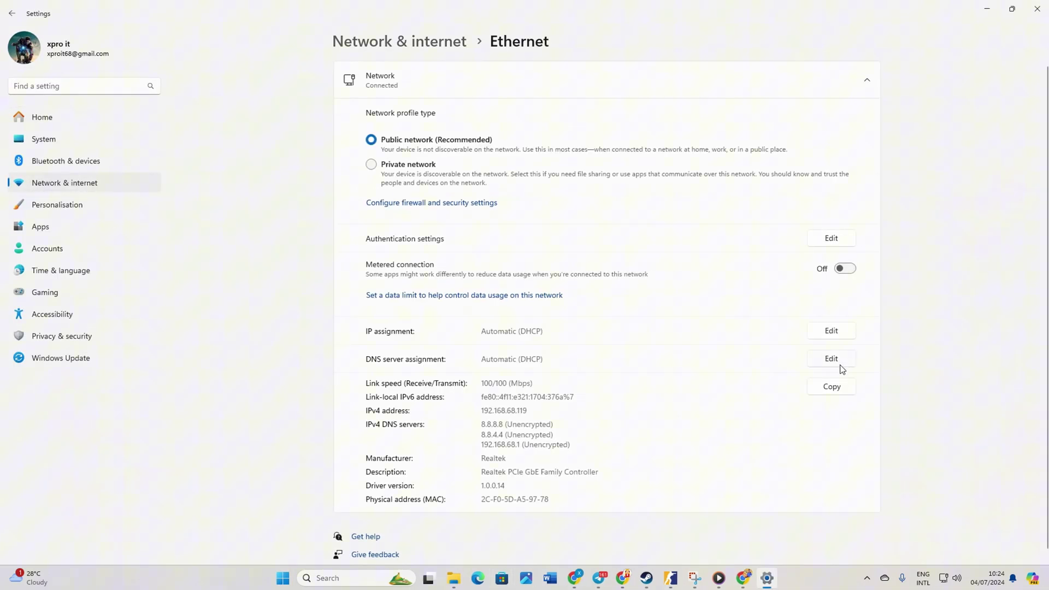
pyautogui.click(836, 362)
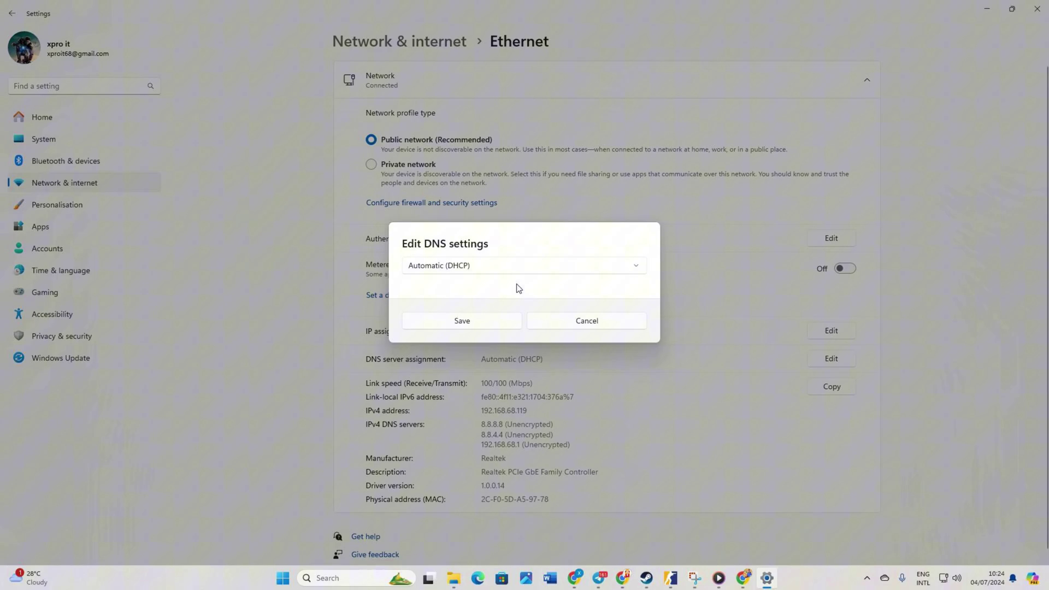
# Switch DNS to Manual with IPv4 on, preferred 8.8.8.8 and alternate 8.8.4.4.
pyautogui.click(511, 267)
pyautogui.click(490, 285)
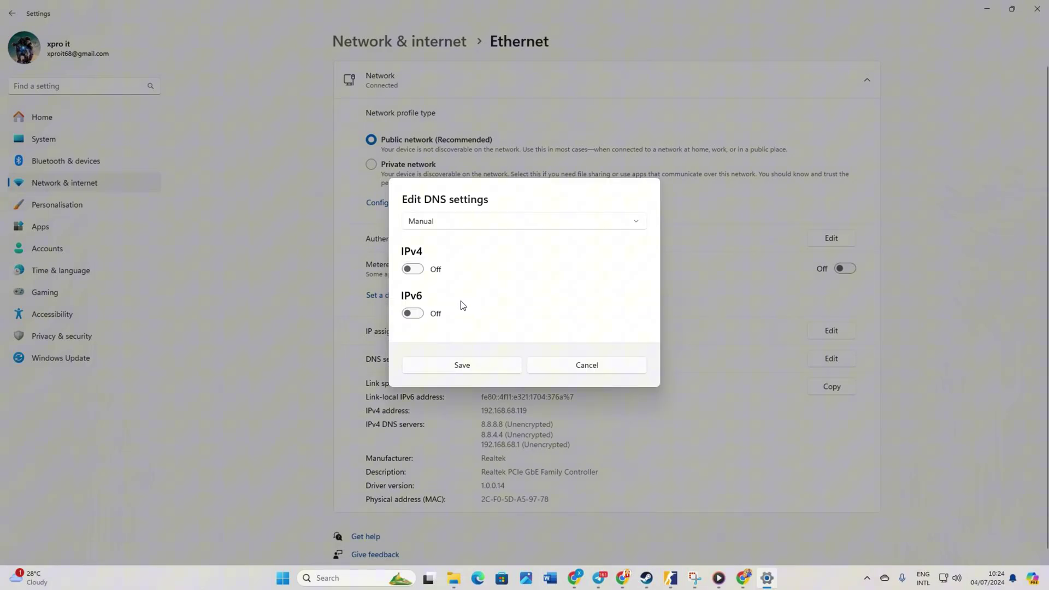
pyautogui.click(412, 269)
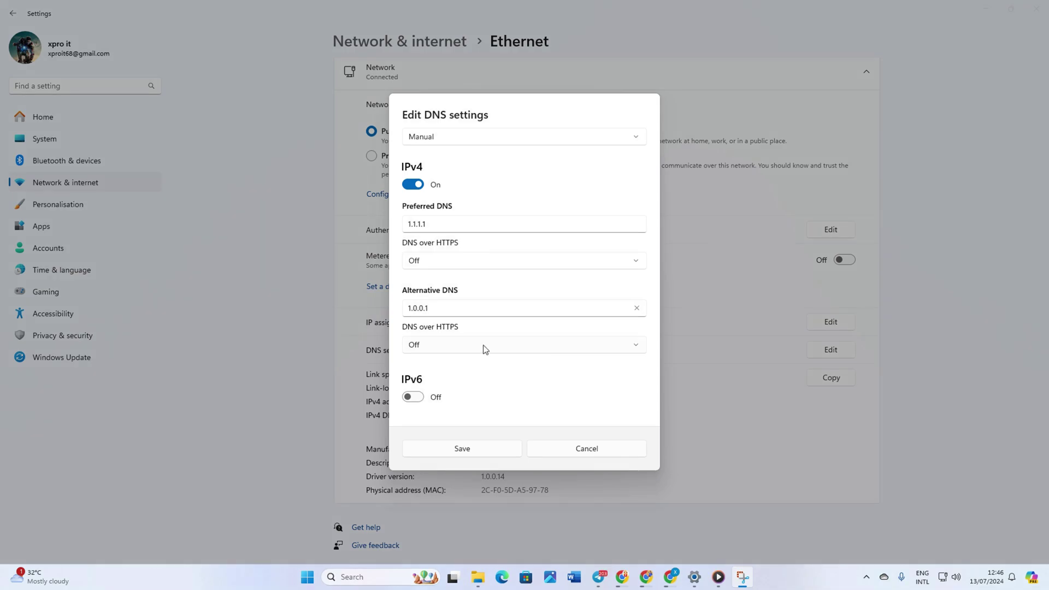
pyautogui.click(437, 224)
pyautogui.write('8.8.8.8')
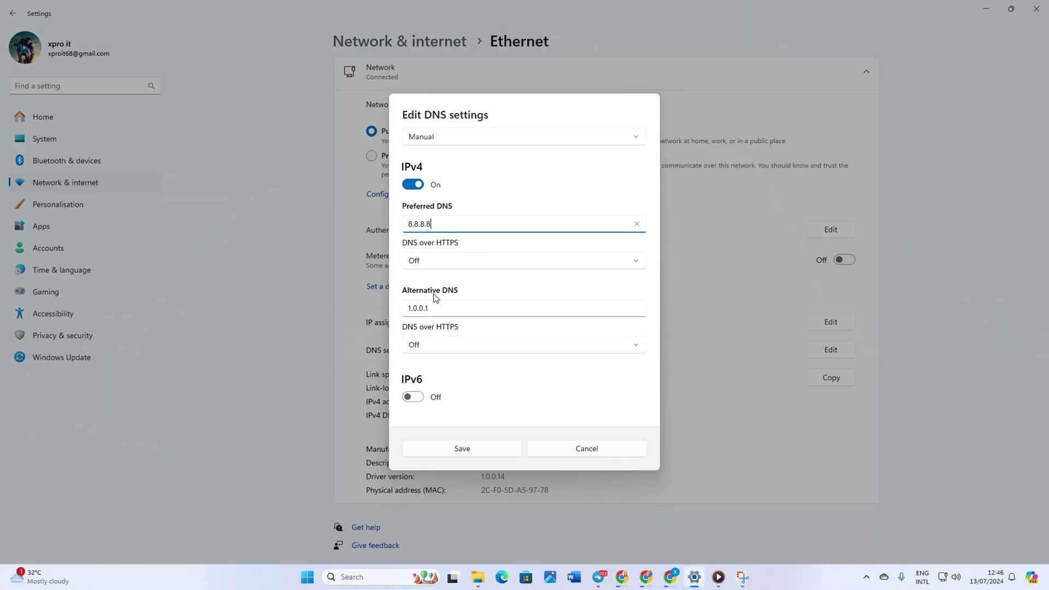
pyautogui.moveTo(434, 304); pyautogui.dragTo(294, 296)
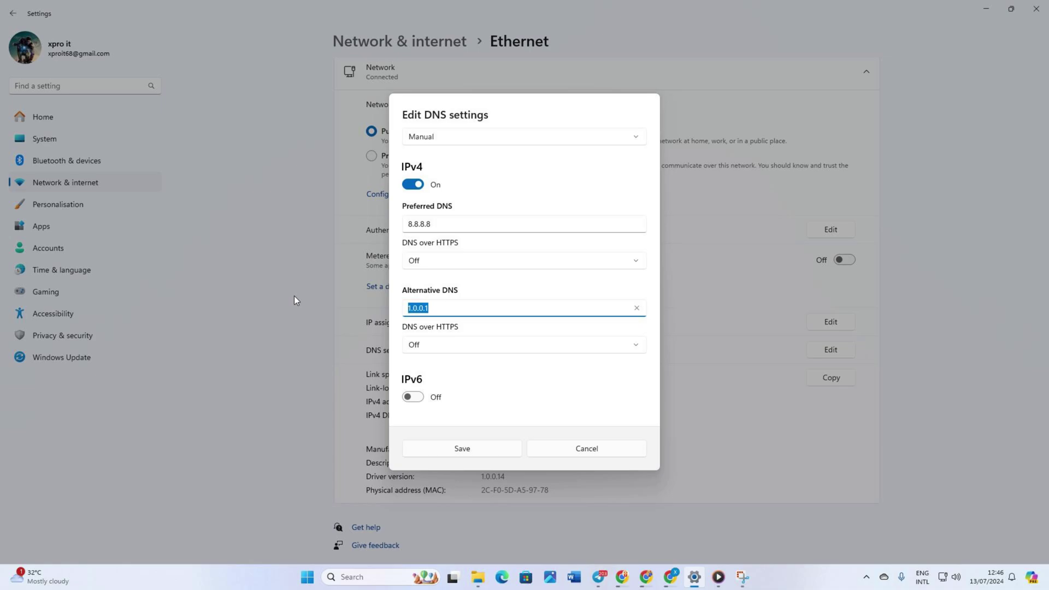
pyautogui.write('8.8.4.4')
pyautogui.doubleClick(480, 224)
pyautogui.press('BackSpace')
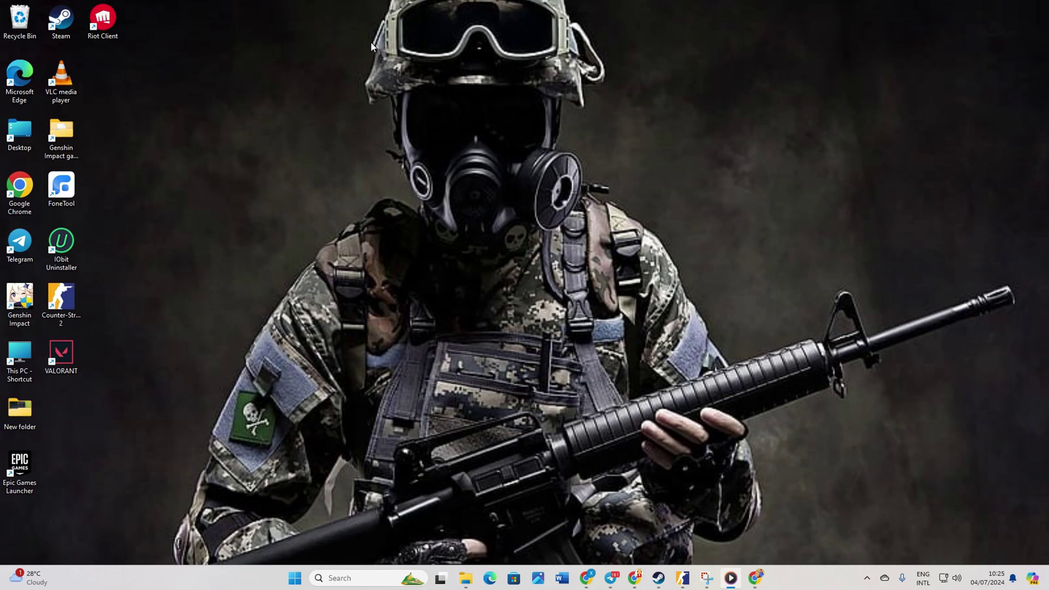
# Open Steam's install folder via the shortcut's Open file location and select appcache.
pyautogui.click(867, 578)
pyautogui.rightClick(867, 524)
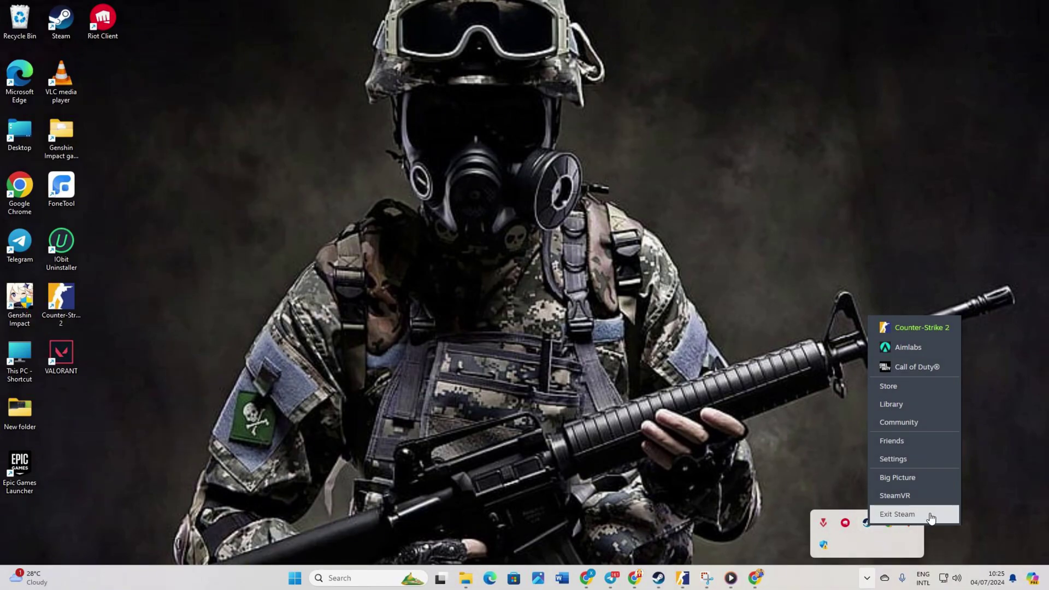
pyautogui.click(1016, 485)
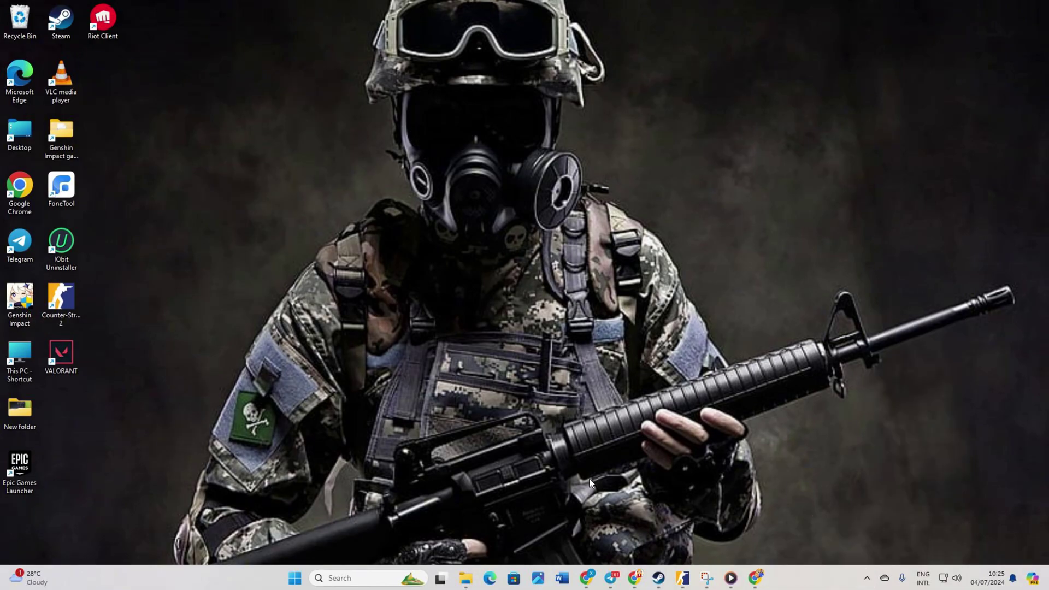
pyautogui.rightClick(58, 44)
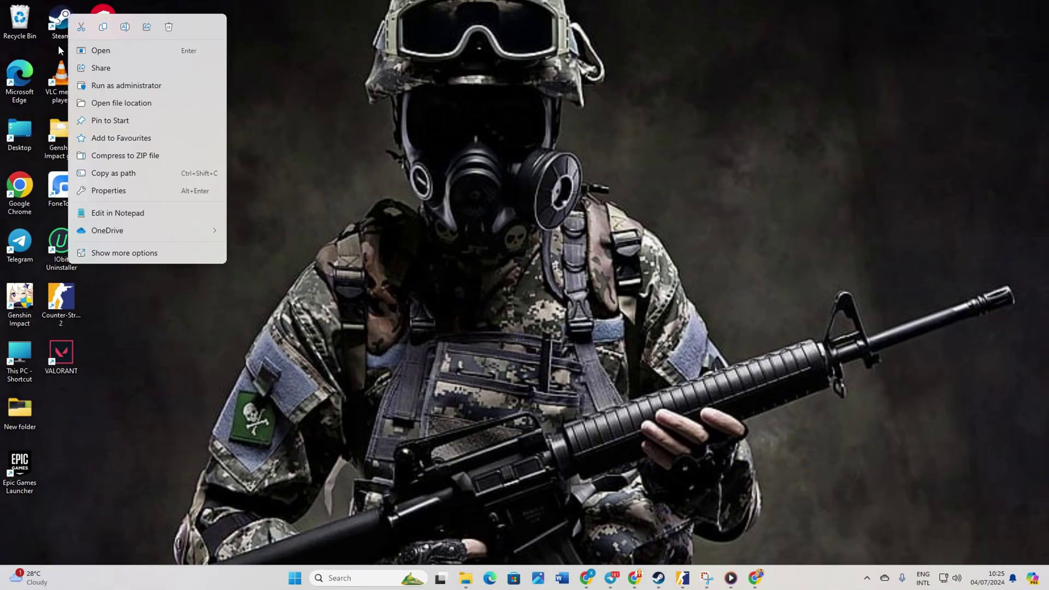
pyautogui.click(137, 103)
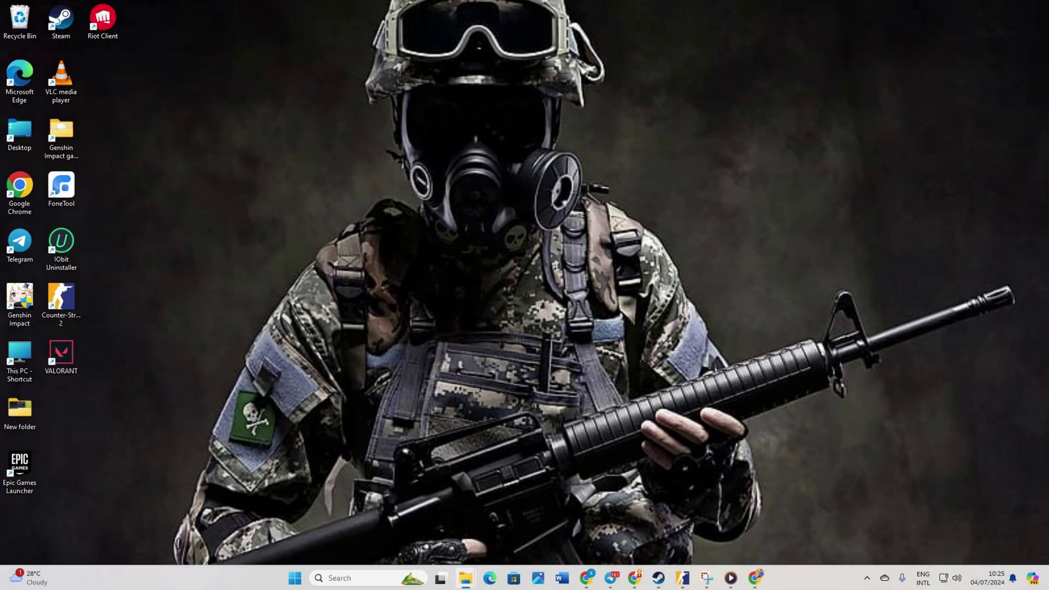
pyautogui.rightClick(434, 156)
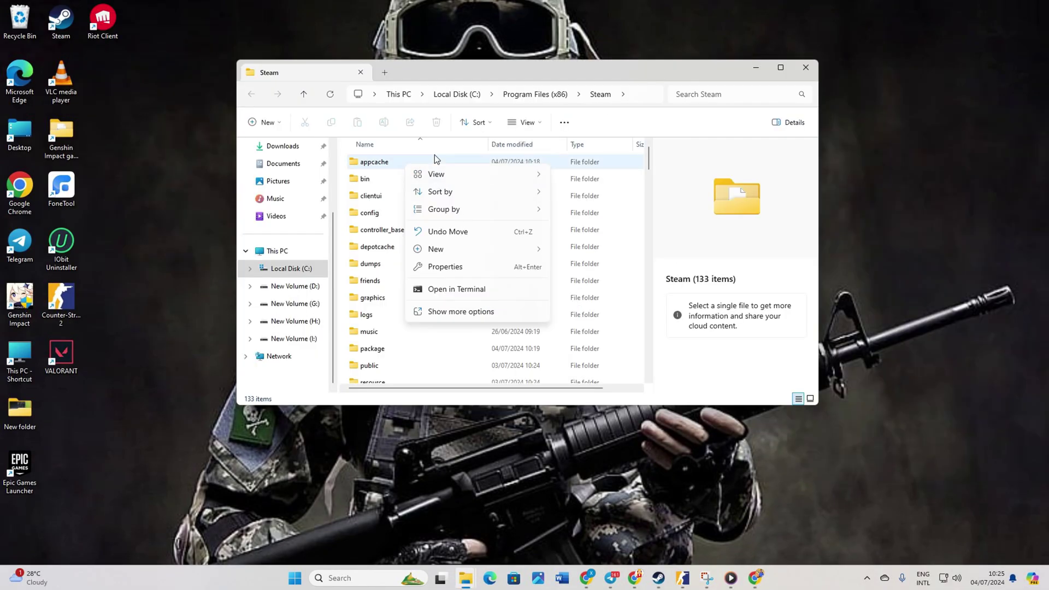
pyautogui.click(395, 152)
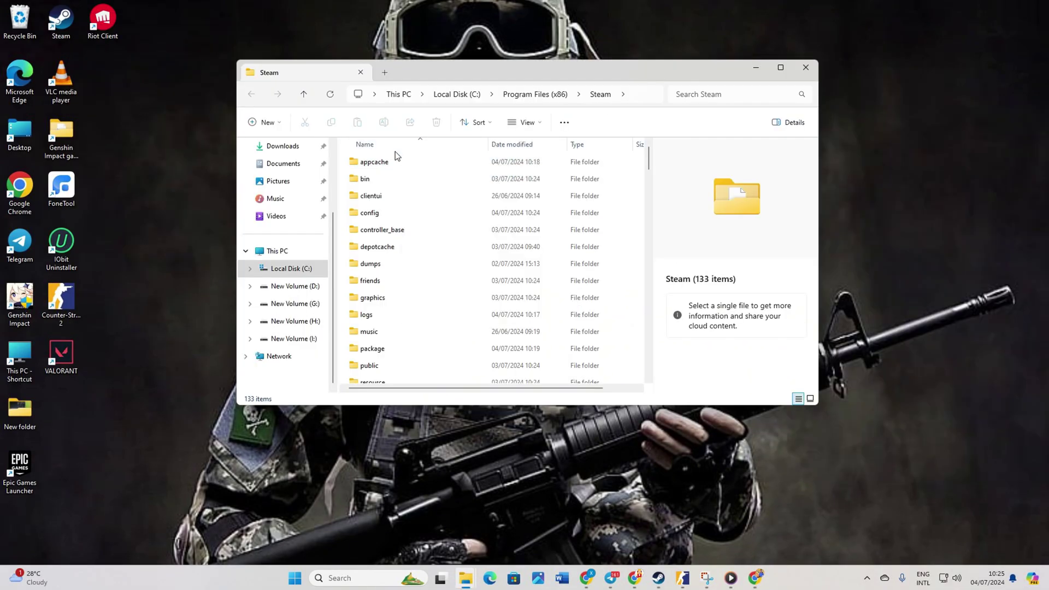
pyautogui.click(395, 162)
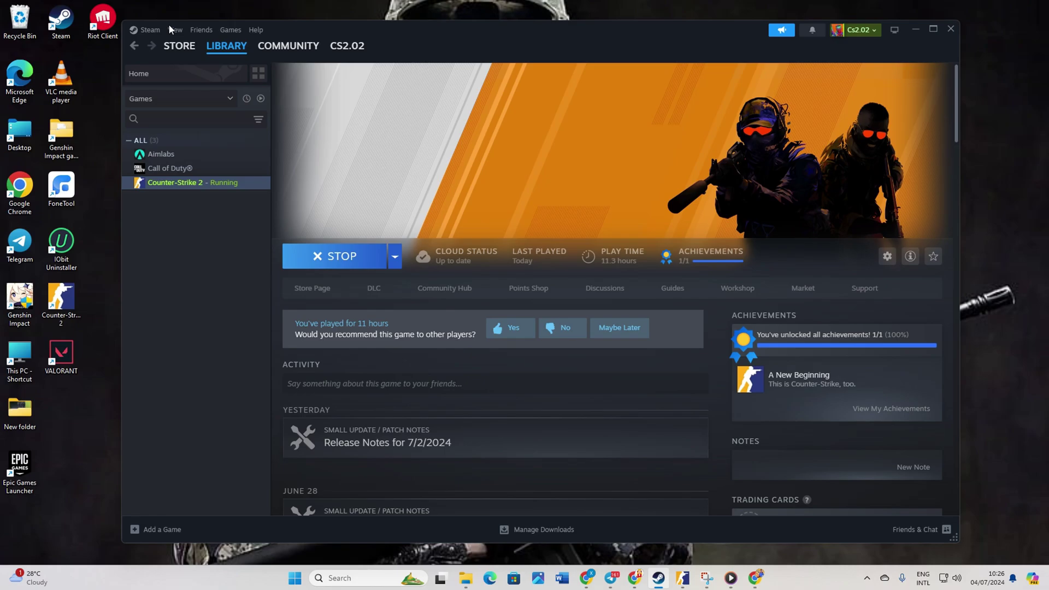
# Clear and confirm the download cache under Steam Settings > Downloads.
pyautogui.click(180, 46)
pyautogui.click(147, 29)
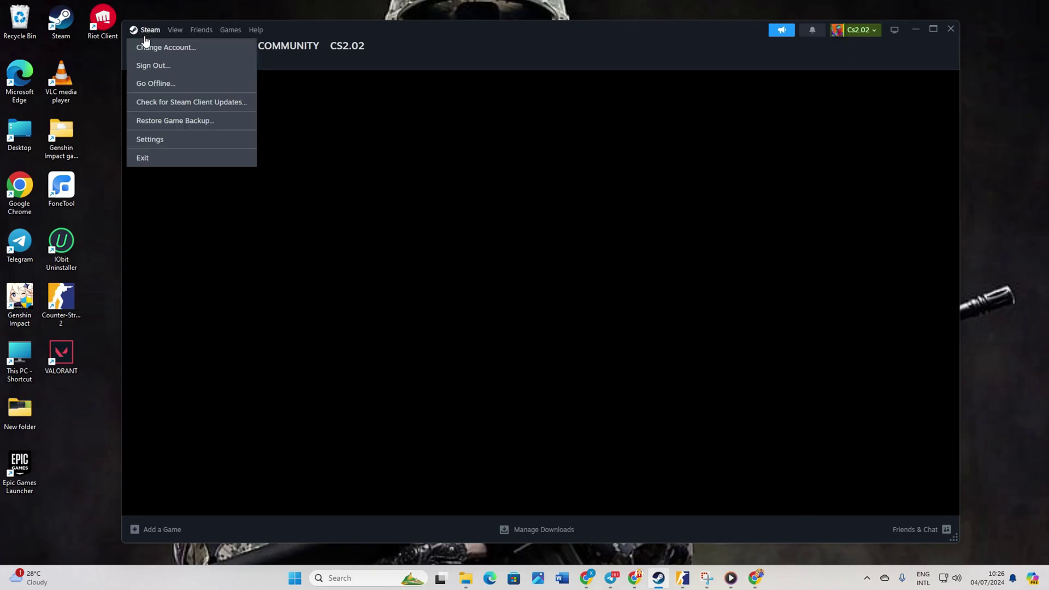
pyautogui.click(176, 140)
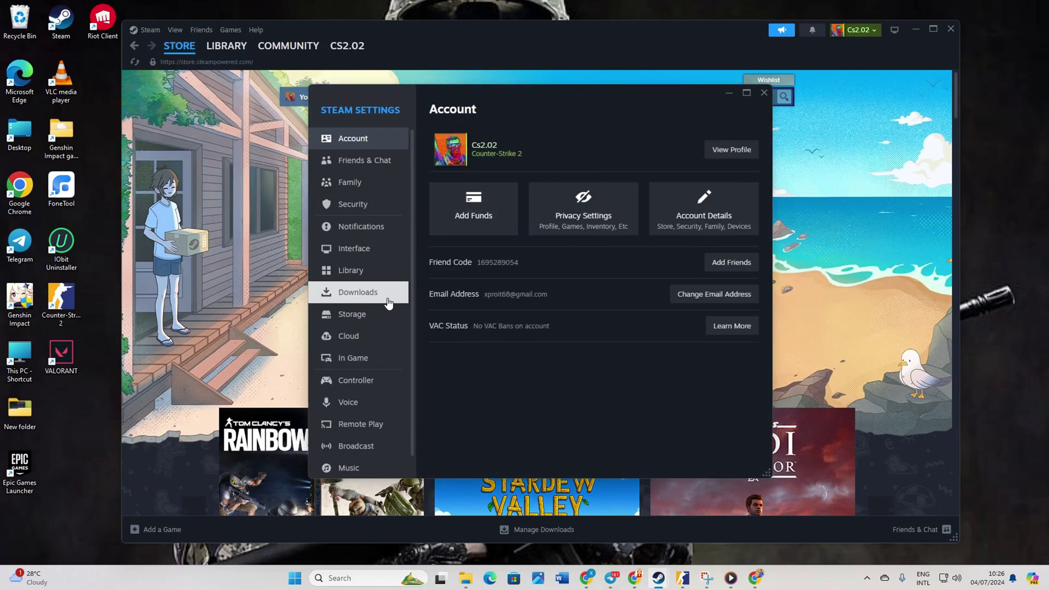
pyautogui.click(358, 292)
pyautogui.scroll(-2, 742, 314)
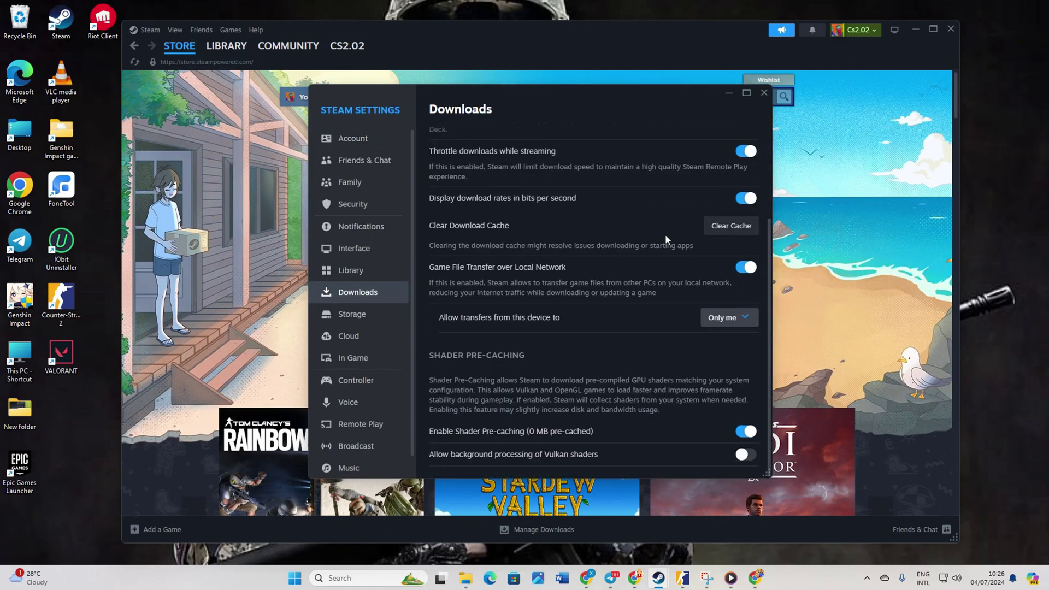
pyautogui.click(721, 226)
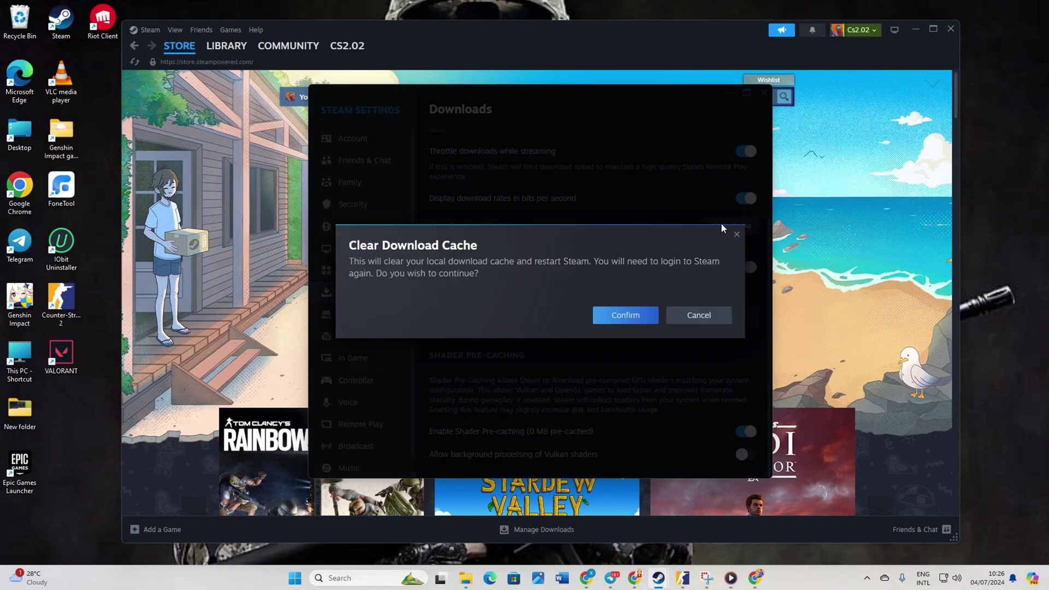
pyautogui.click(606, 323)
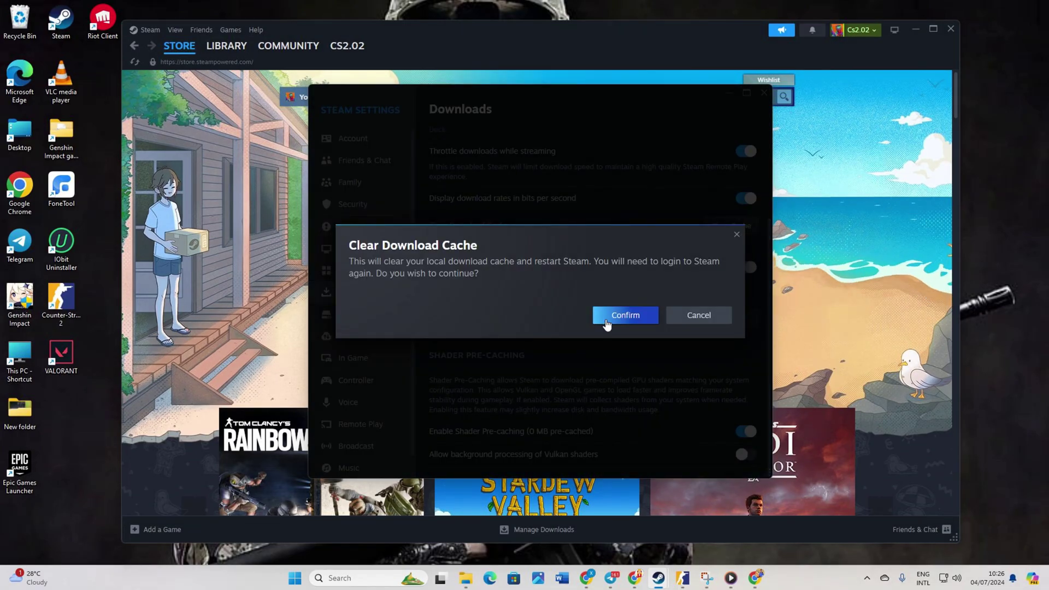